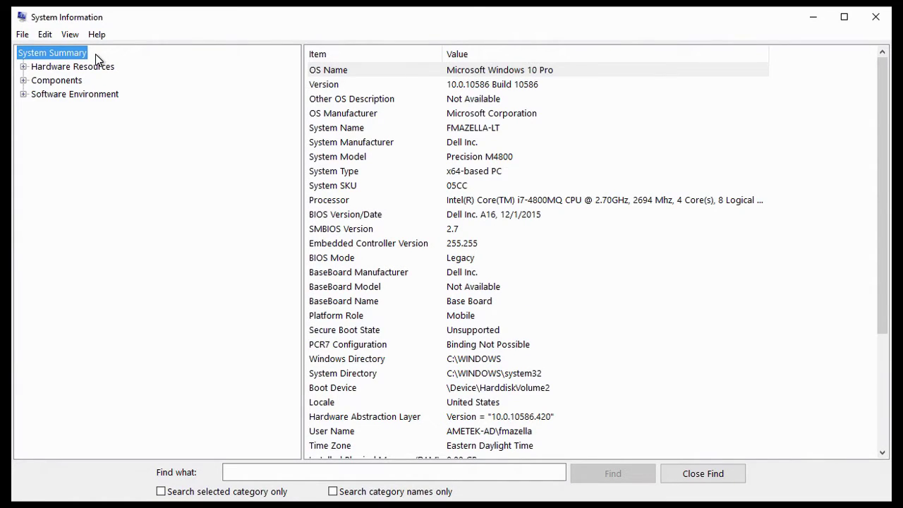
Check the OS Name under System Summary, confirming Windows 10 Pro.
click(313, 72)
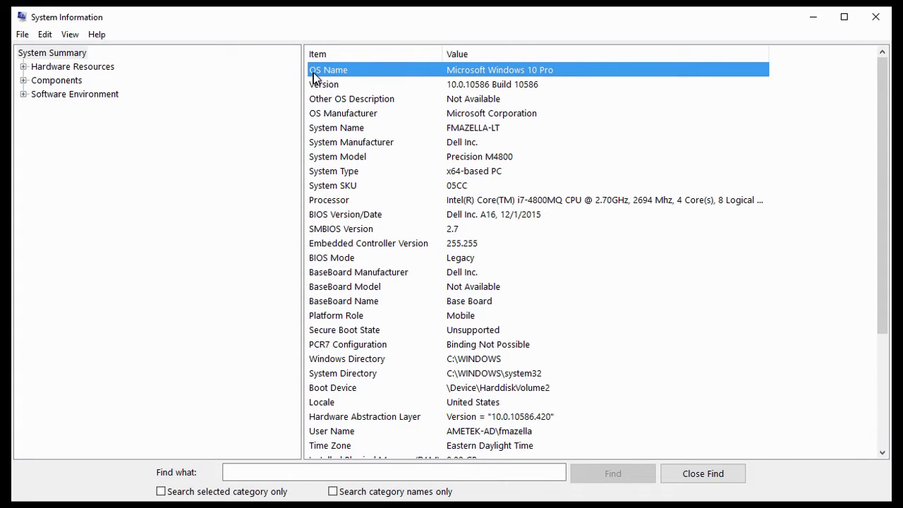
Close System Information and the firewall Customize Settings window.
click(874, 18)
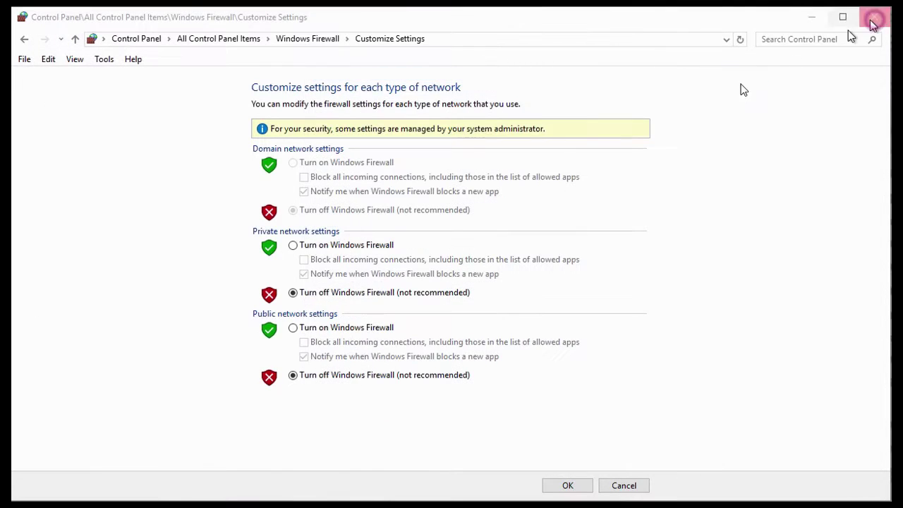
click(338, 210)
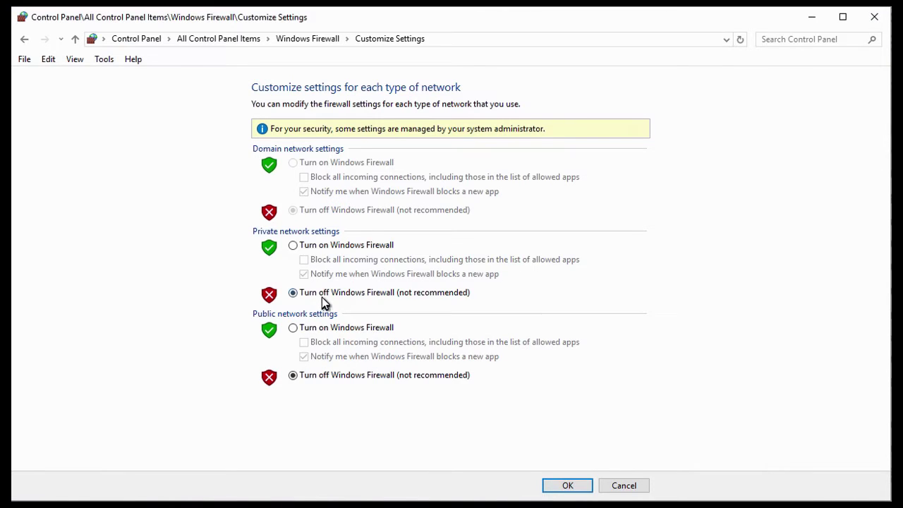
click(323, 299)
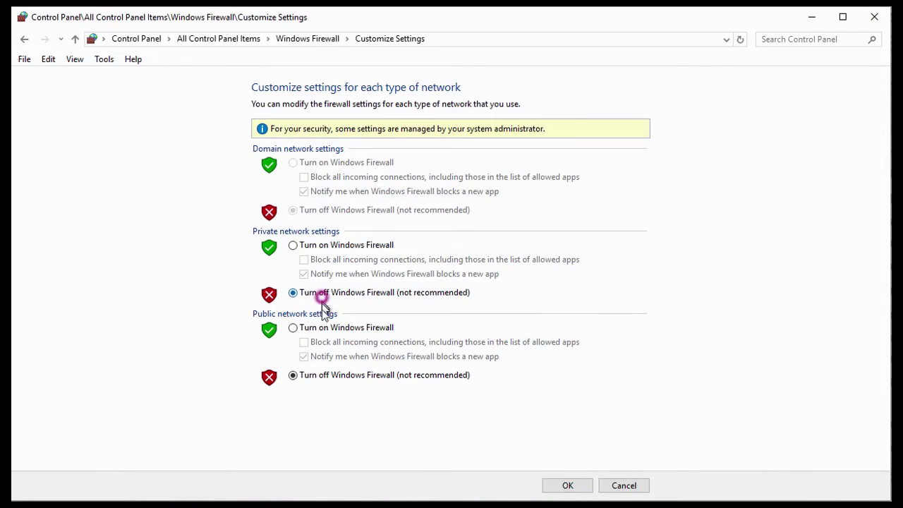
click(873, 17)
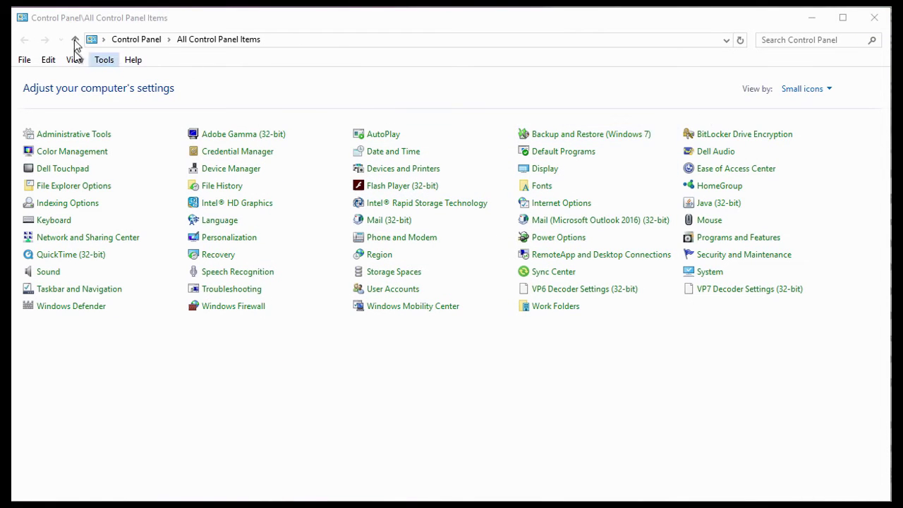
Go from Control Panel to Network and Sharing Center's adapter settings.
click(73, 20)
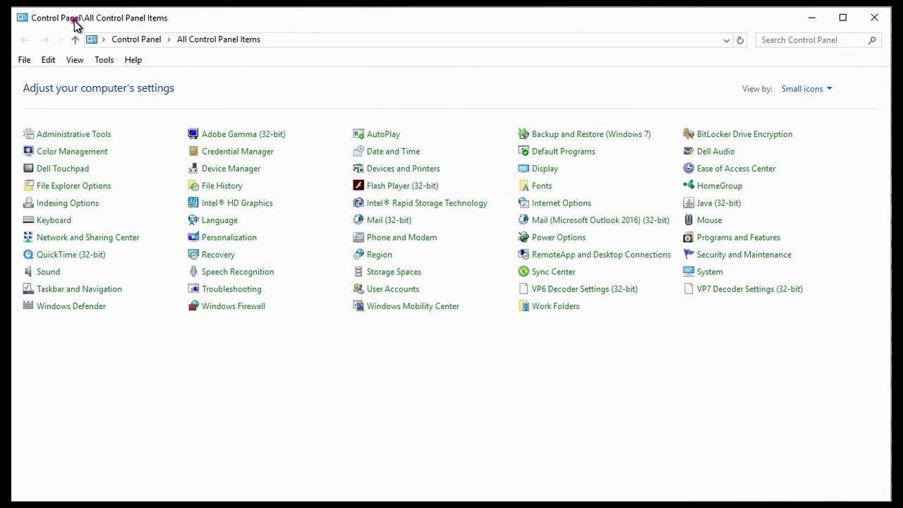
click(97, 240)
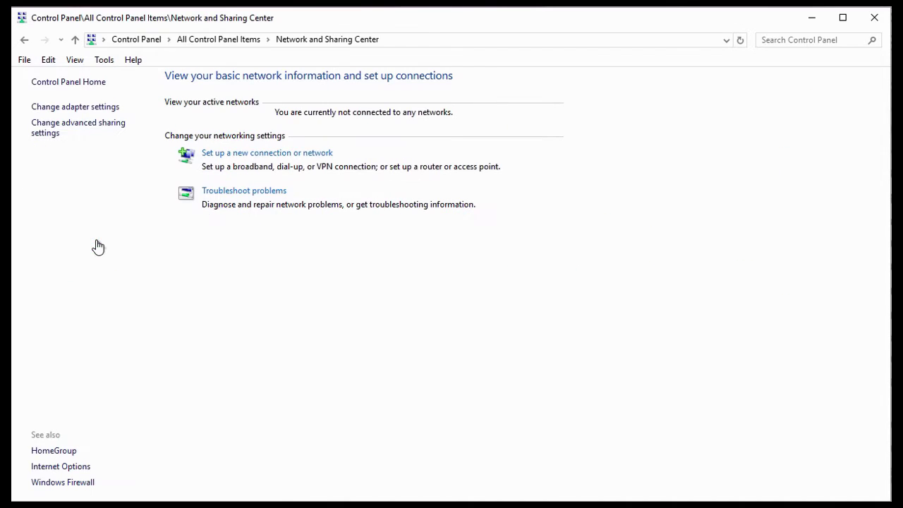
click(84, 109)
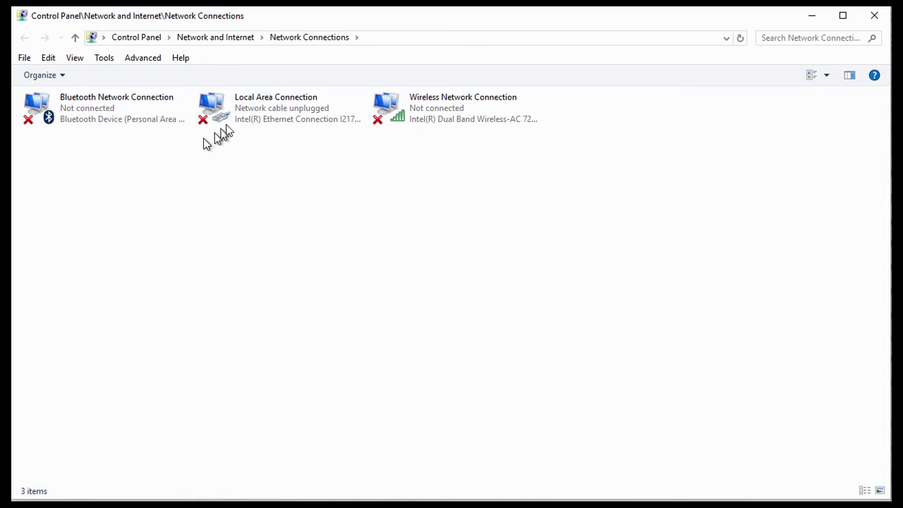
In Local Area Connection's TCP/IPv4 properties, enter IP 100.100.100.1 and subnet mask 255.255.0.0.
right_click(249, 113)
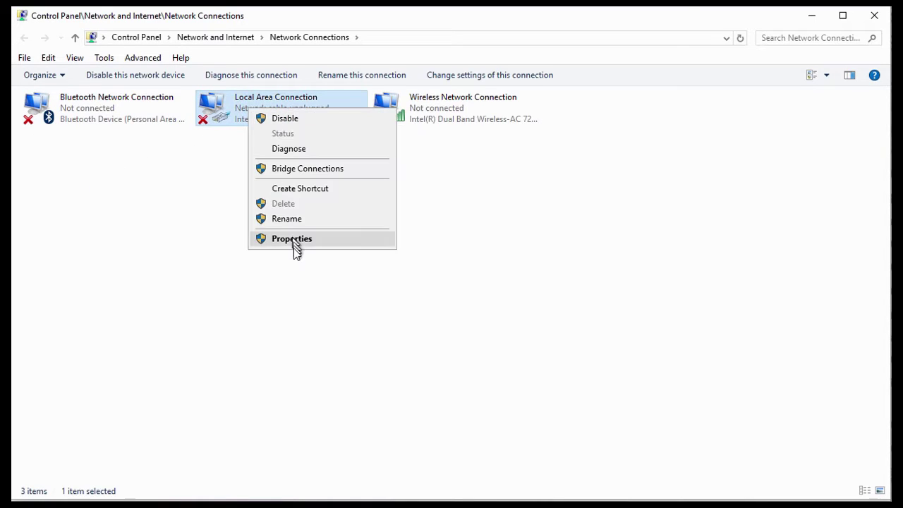
click(293, 240)
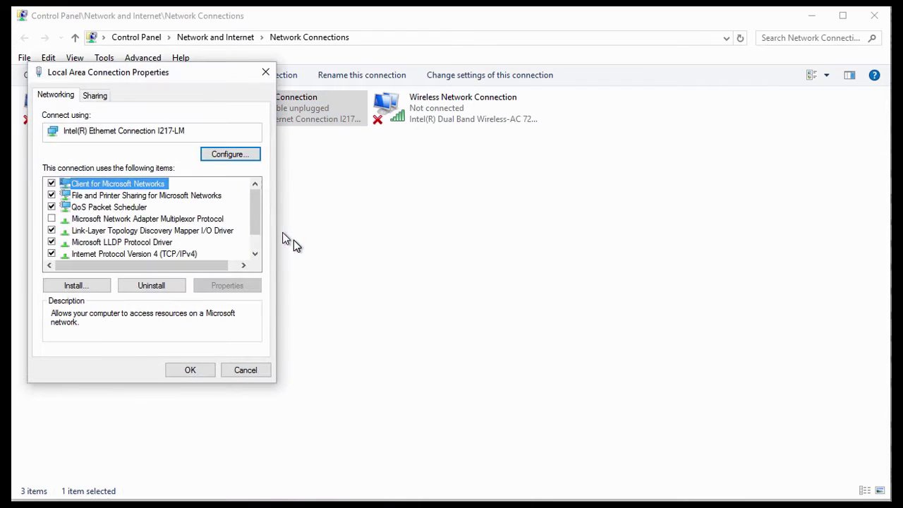
click(186, 253)
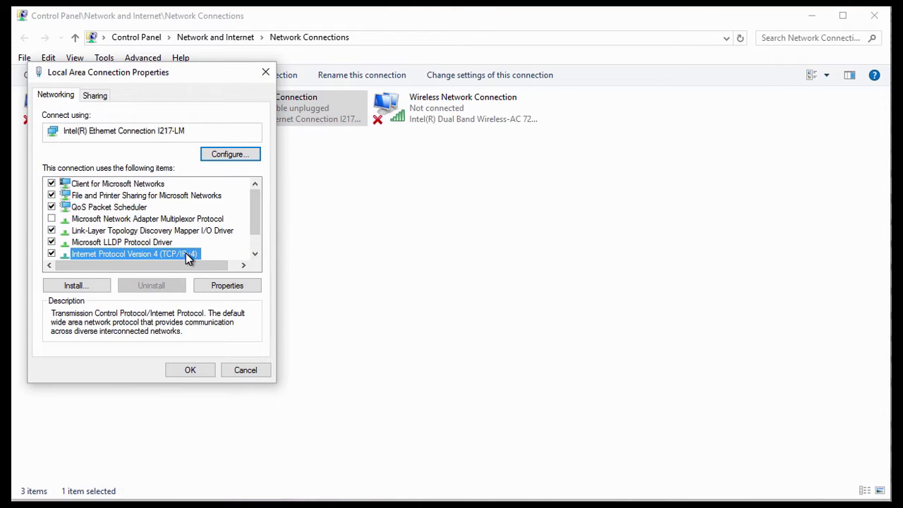
click(221, 286)
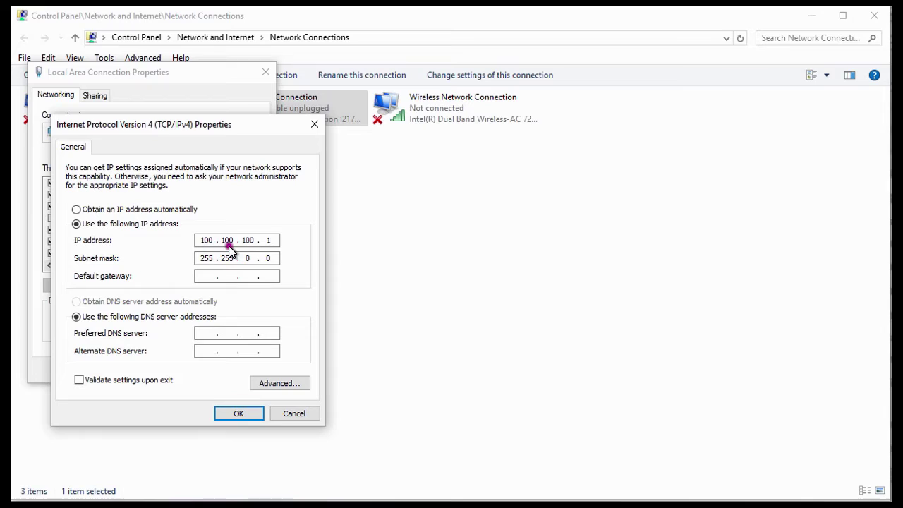
click(269, 250)
click(208, 265)
click(227, 267)
click(247, 267)
click(268, 262)
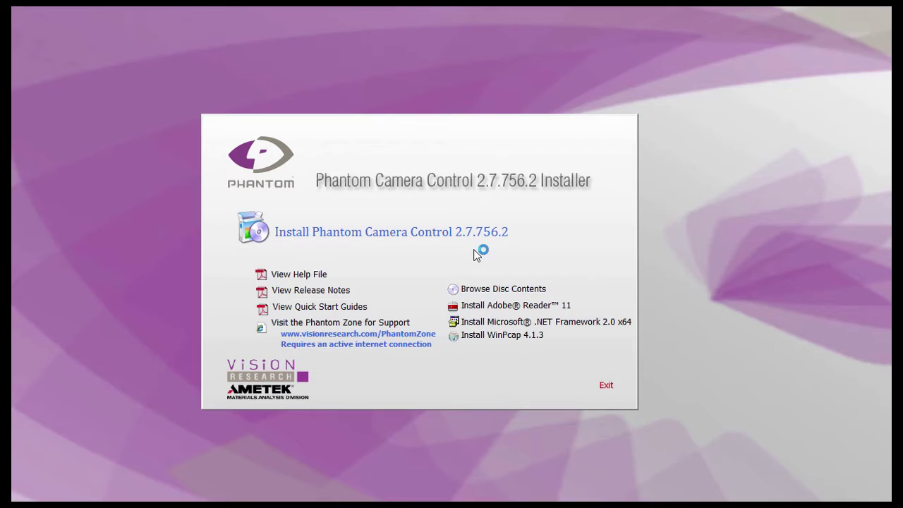
Start installing PCC 2.7.756.2, accepting the Windows 10 and image-based auto-trigger warnings.
click(452, 235)
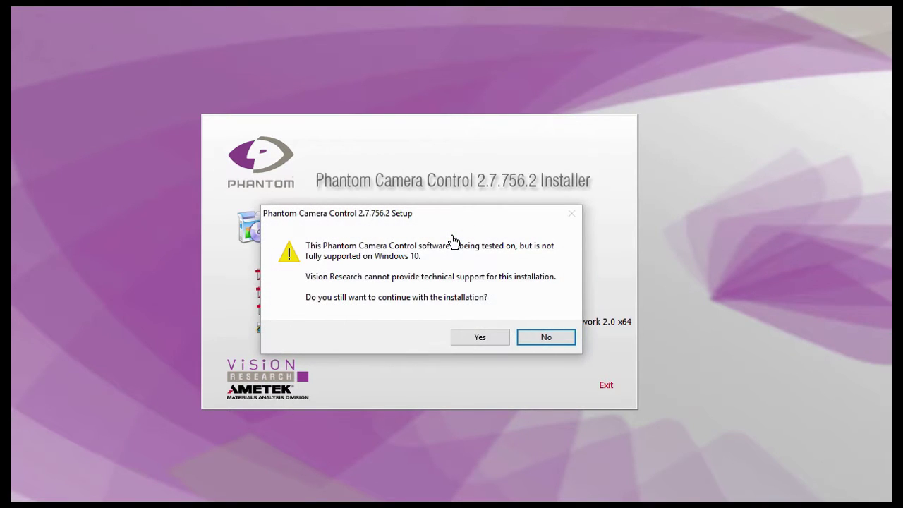
click(480, 338)
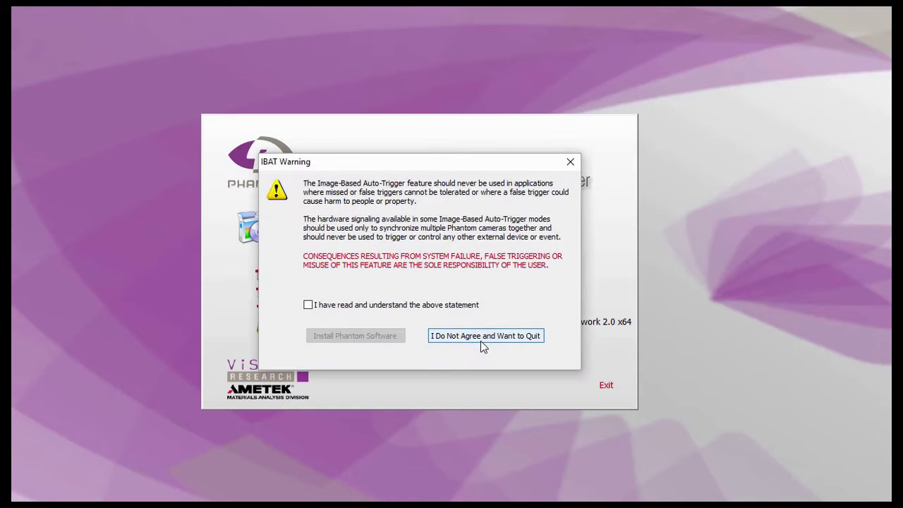
click(308, 305)
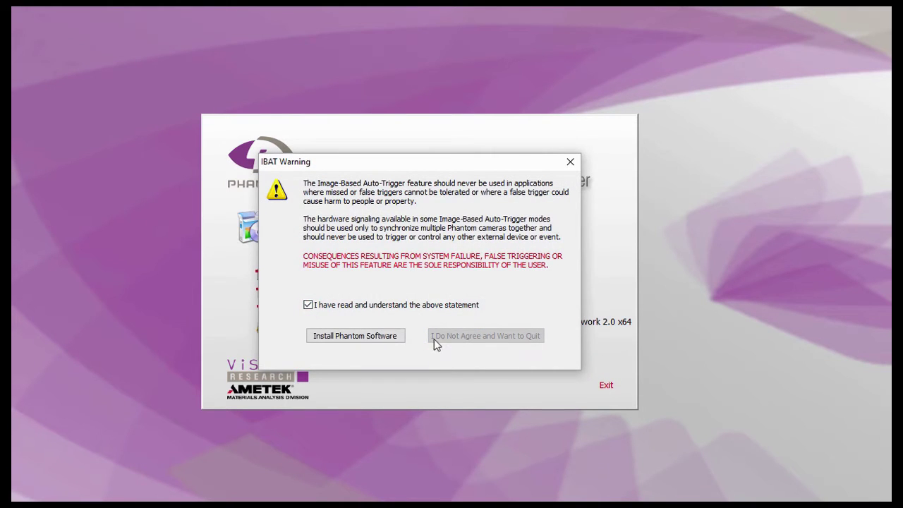
click(393, 335)
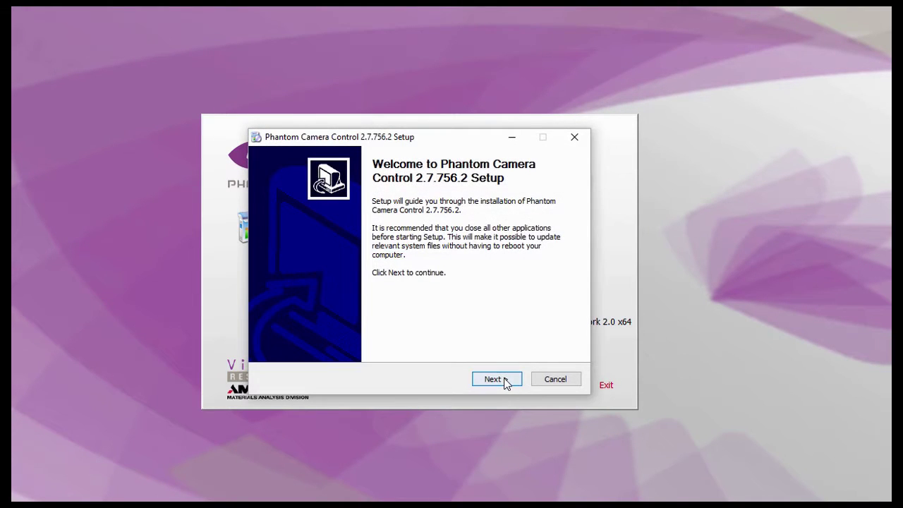
Accept the licence, skip the 10 Gb Ethernet drivers, finish setup and exit the installer.
click(505, 381)
click(274, 336)
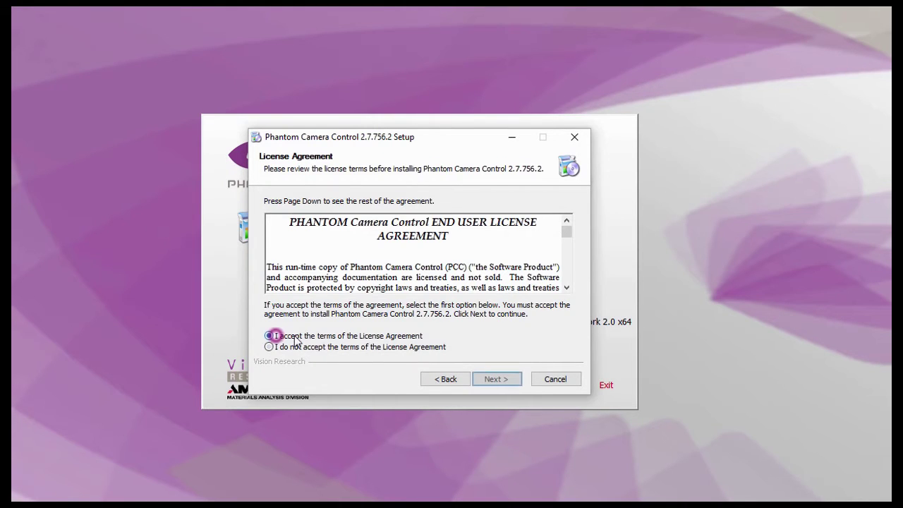
click(503, 378)
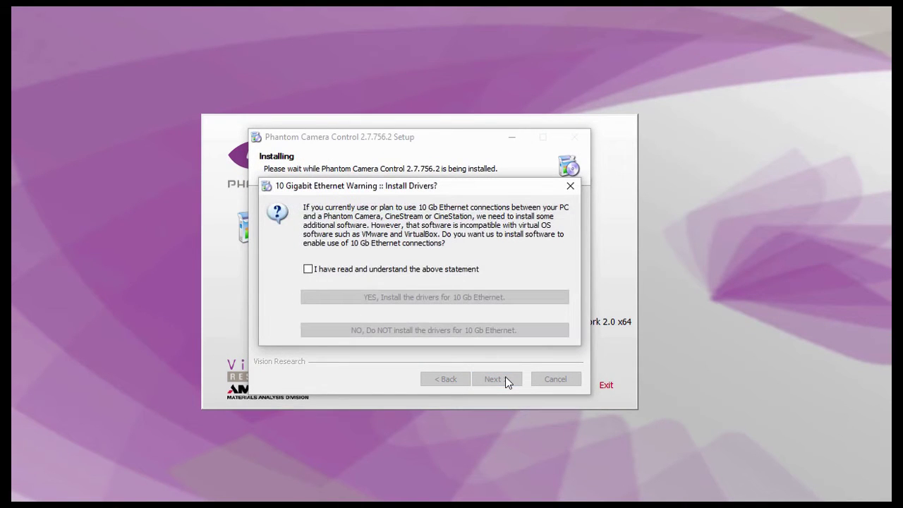
click(308, 273)
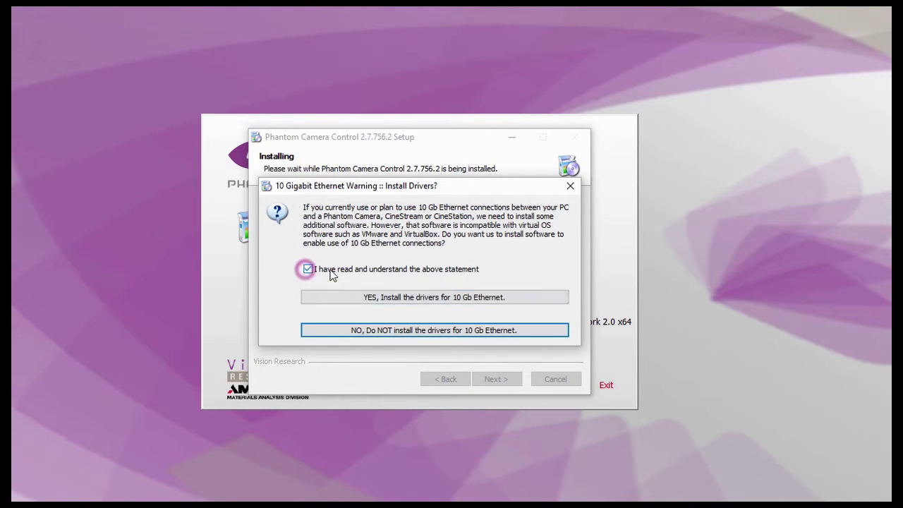
click(414, 331)
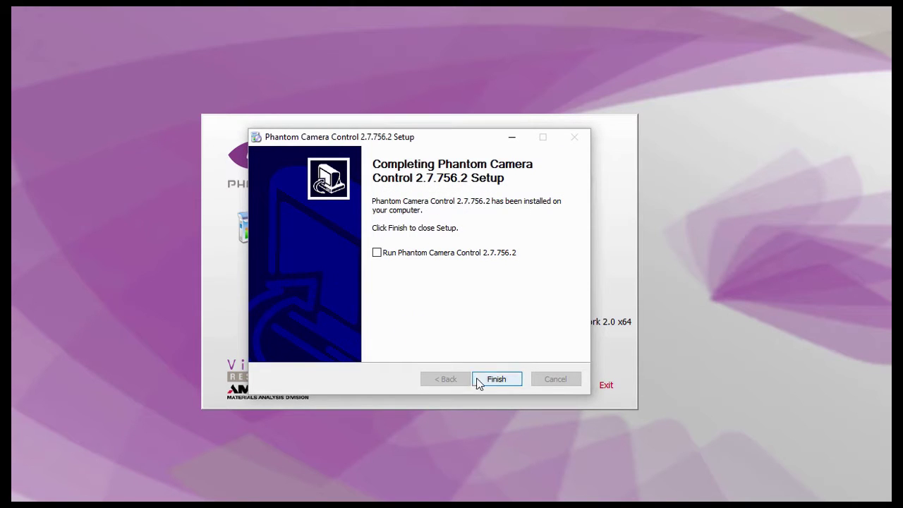
click(510, 377)
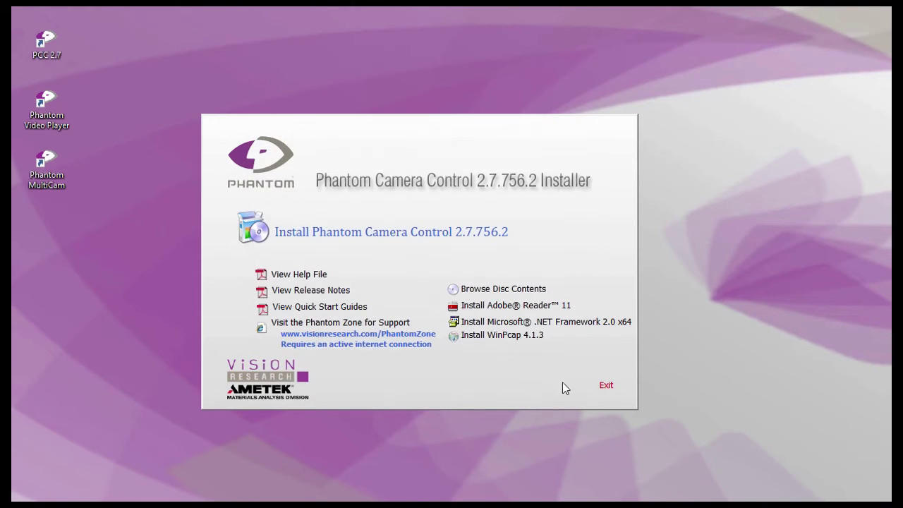
click(604, 387)
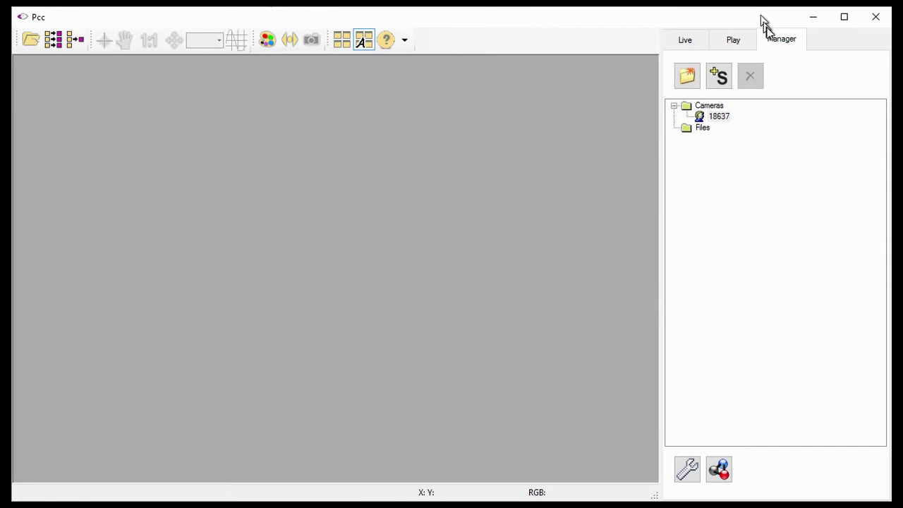
Show camera 18637's Live panel with its Camera and Cine Settings.
click(777, 46)
click(666, 109)
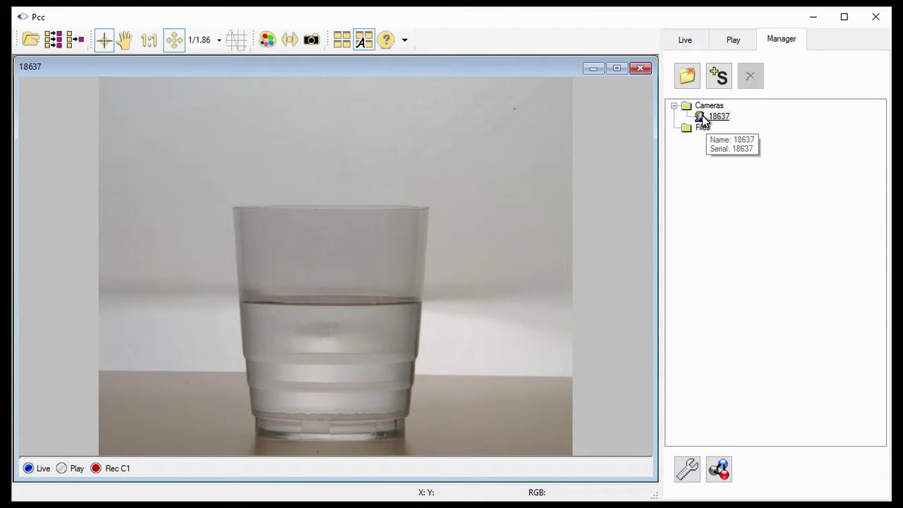
click(684, 45)
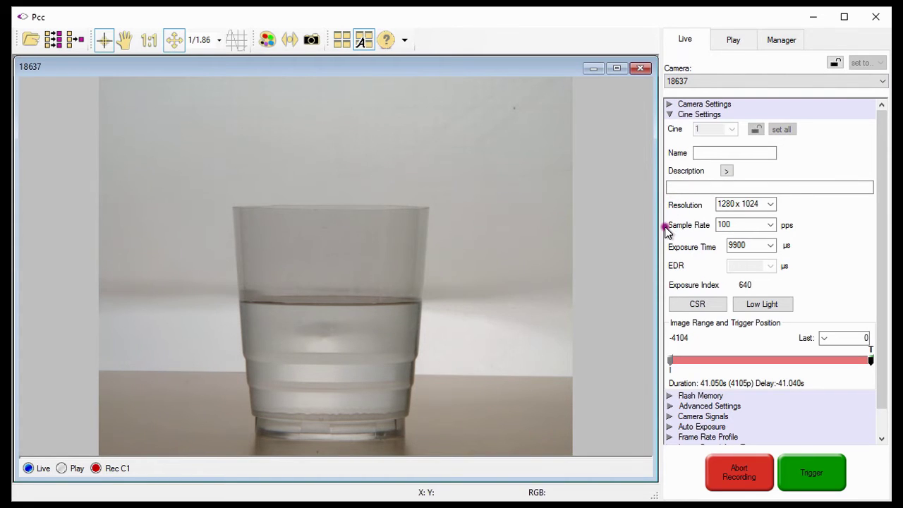
Review the Cine Settings fields and open the Resolution list, currently 1280 x 1024.
click(666, 226)
click(665, 247)
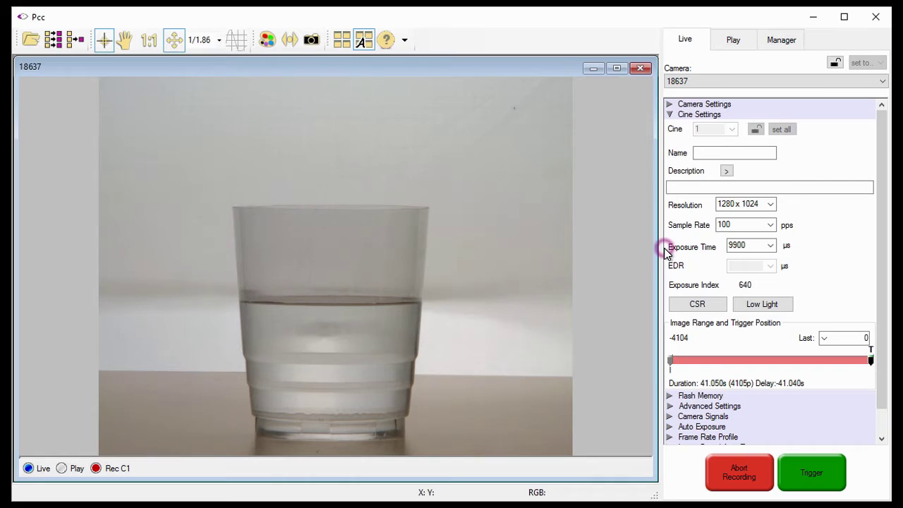
click(666, 305)
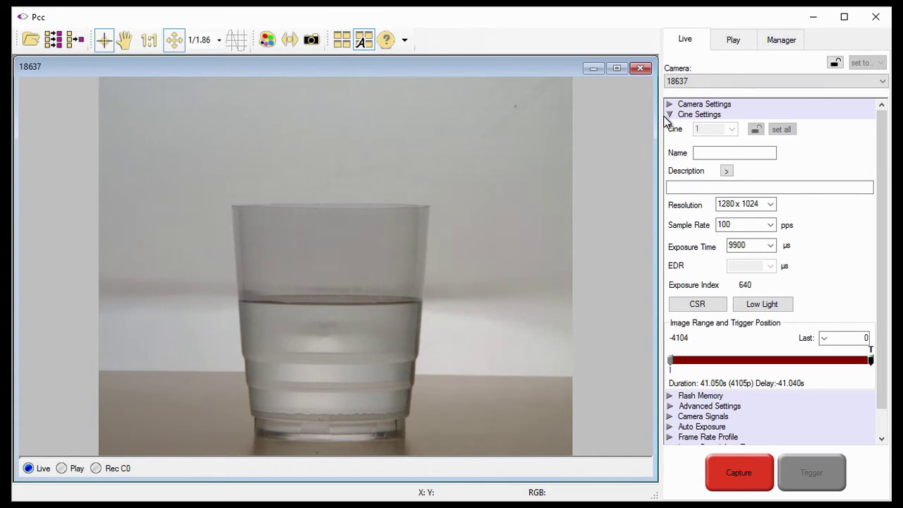
click(771, 206)
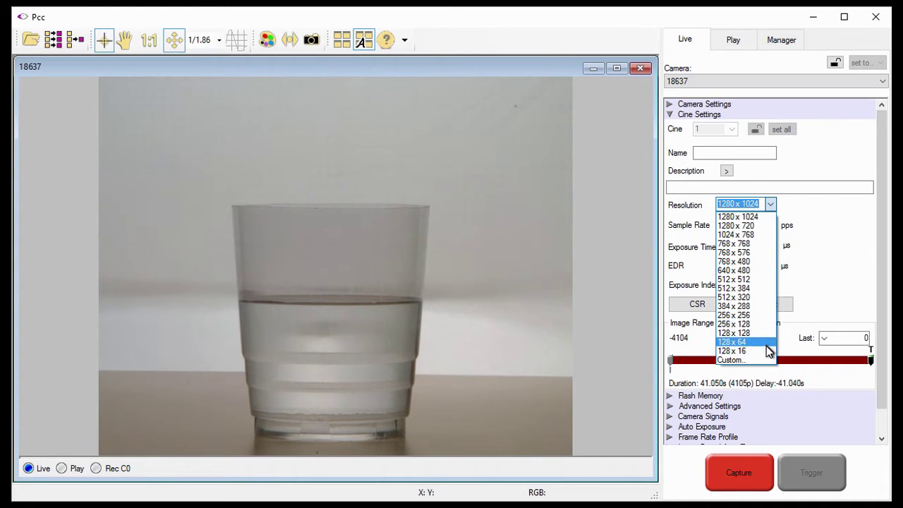
Keep 1280 x 1024 resolution, set sample rate to 800 pps and exposure to 50 µs.
click(757, 218)
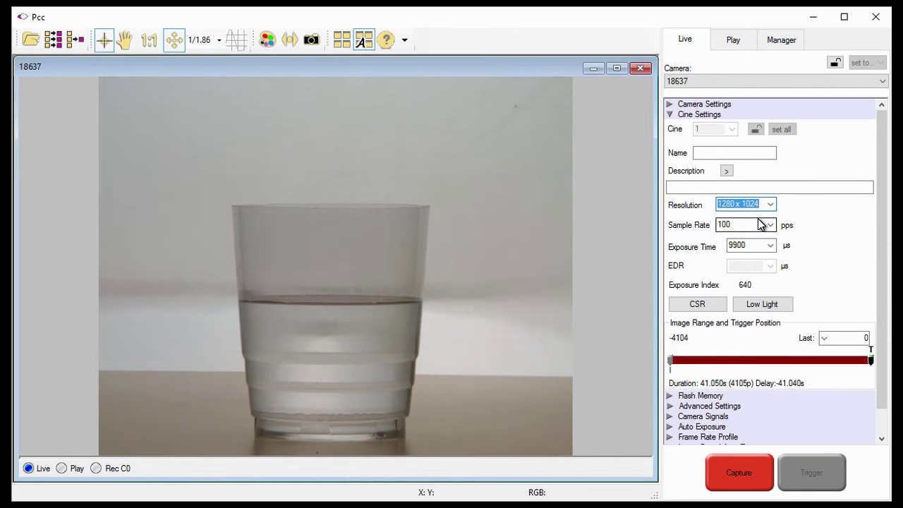
click(770, 226)
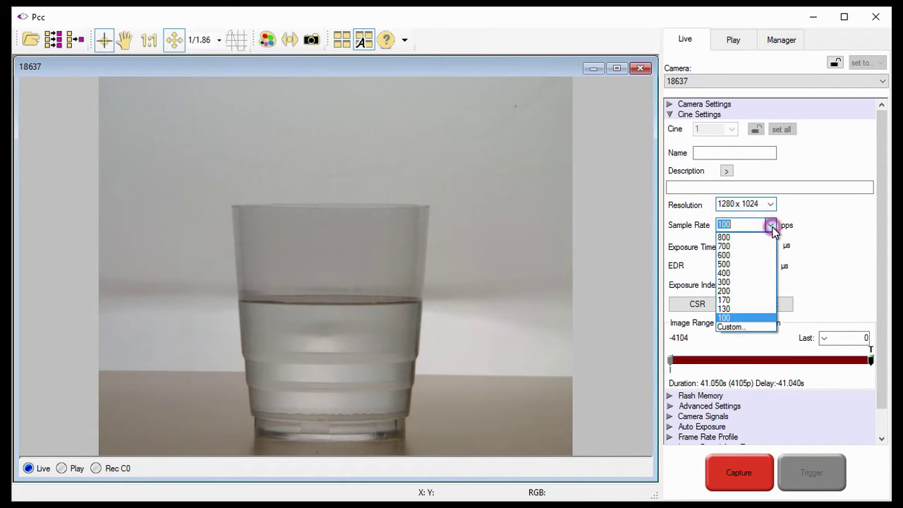
click(754, 237)
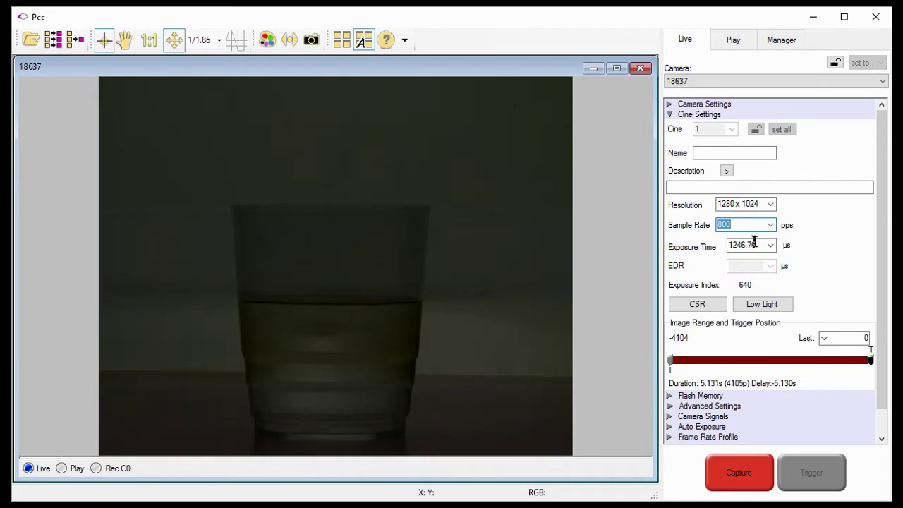
drag(759, 244, 725, 246)
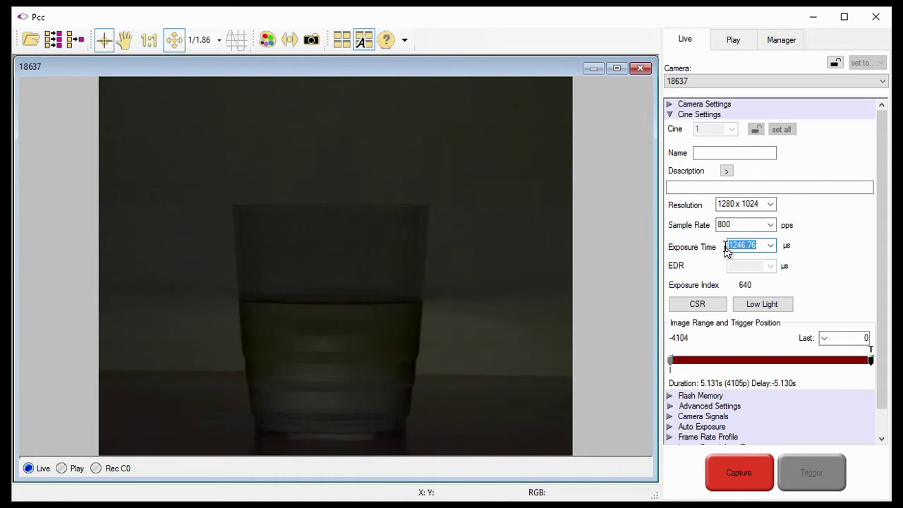
text(50)
key(Return)
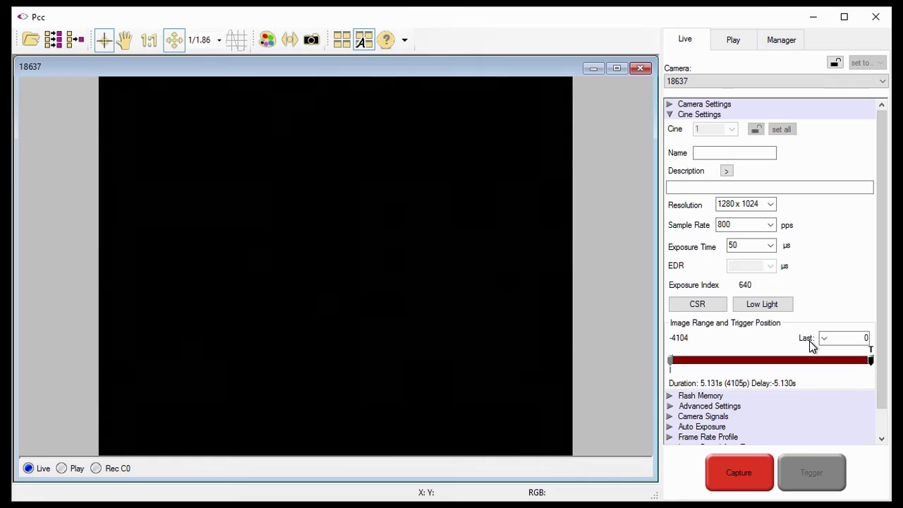
Run a CSR calibration with the lens covered at 800 pps and 50 µs.
click(705, 311)
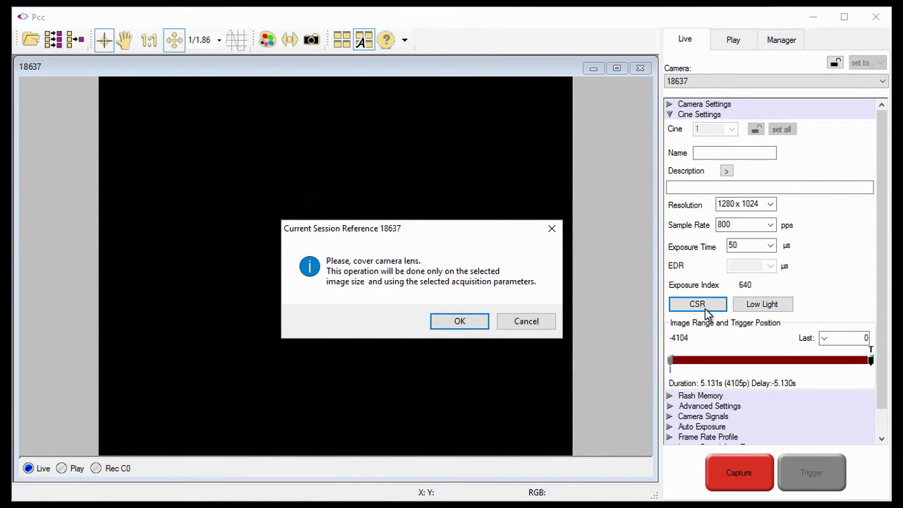
click(472, 325)
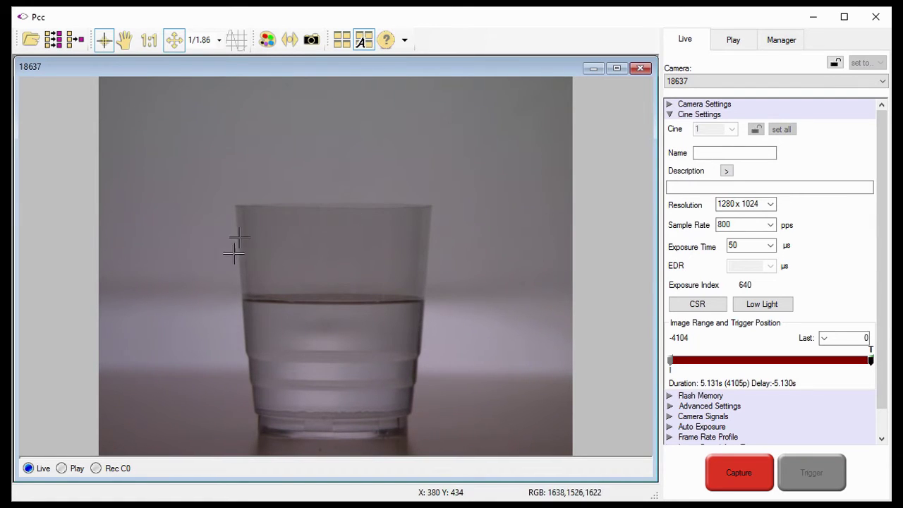
White-balance the live image using a grey background point.
right_click(180, 336)
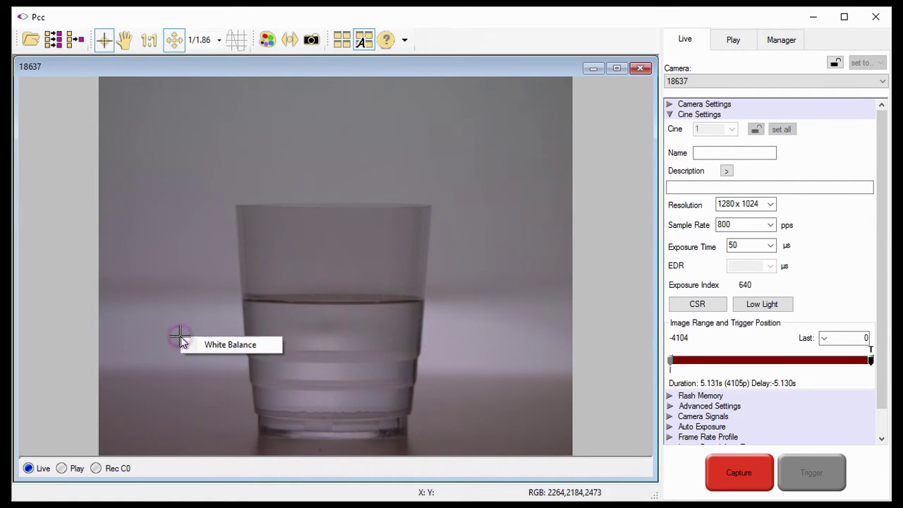
click(187, 346)
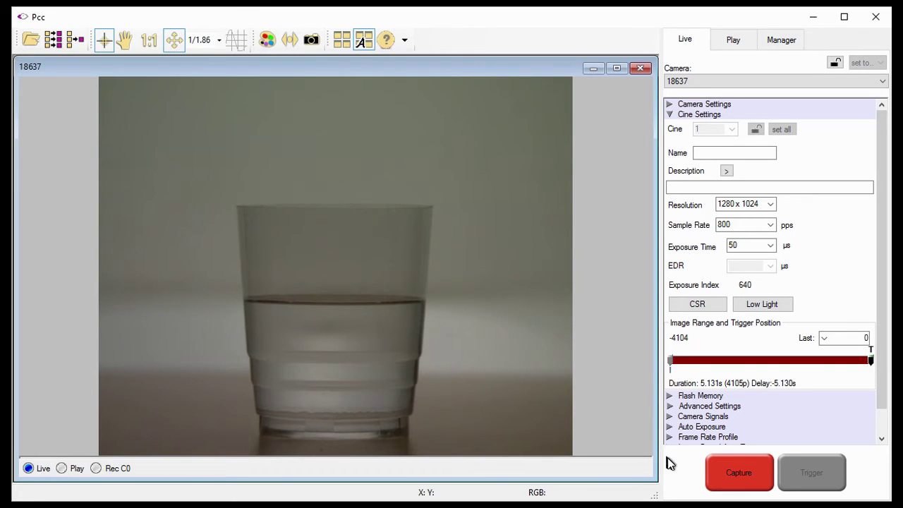
Start capture, drop the blue dye into the water, then trigger to end recording.
click(710, 478)
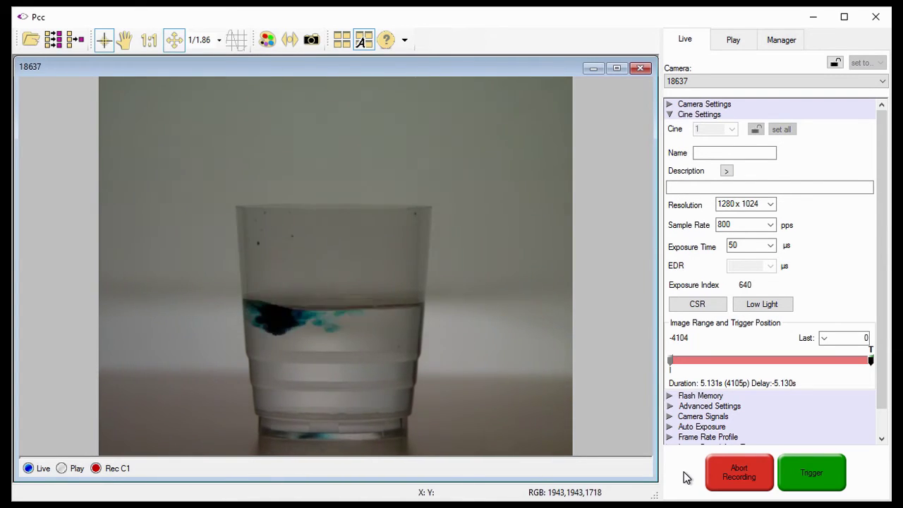
click(808, 480)
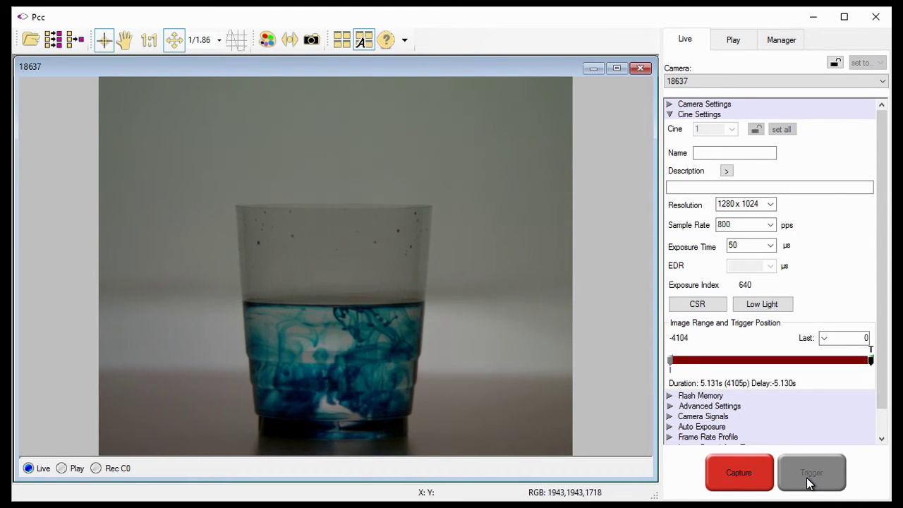
Find the falling dye drop in Cine 1 and set Mark In at frame -1358.
click(729, 41)
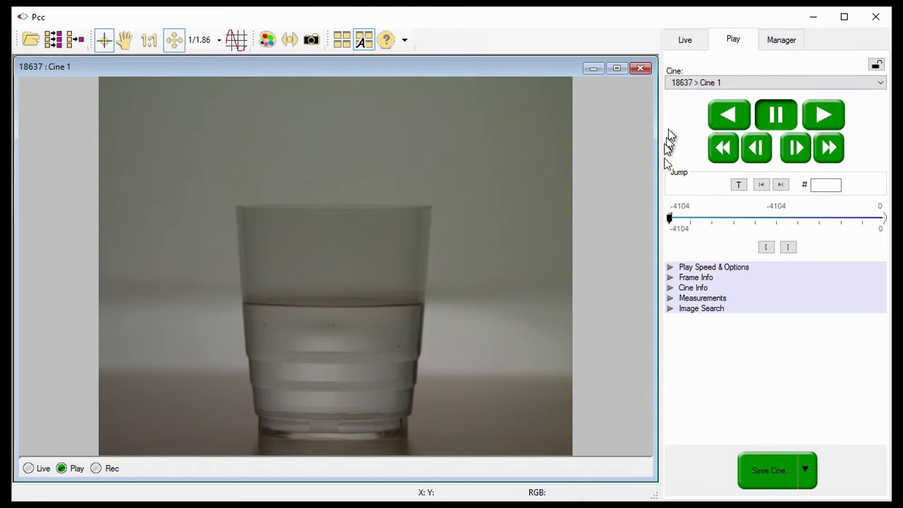
drag(674, 219, 815, 225)
click(730, 115)
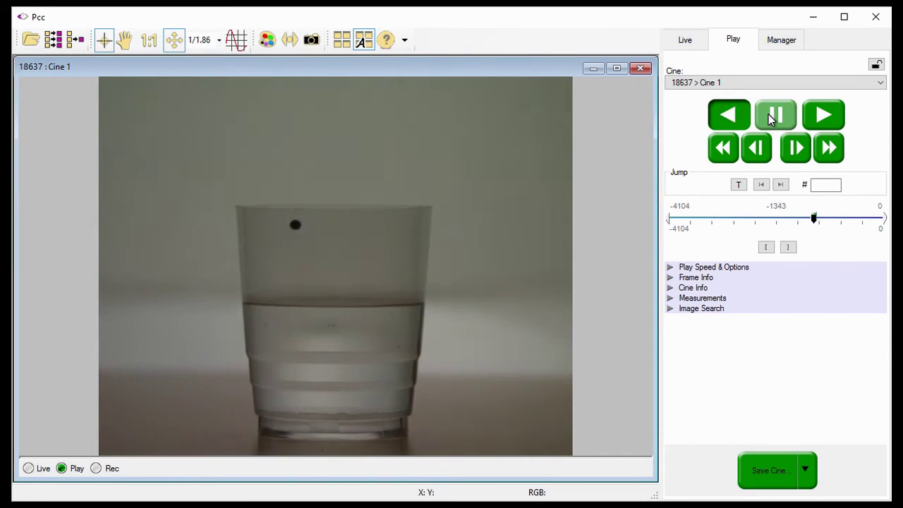
click(772, 116)
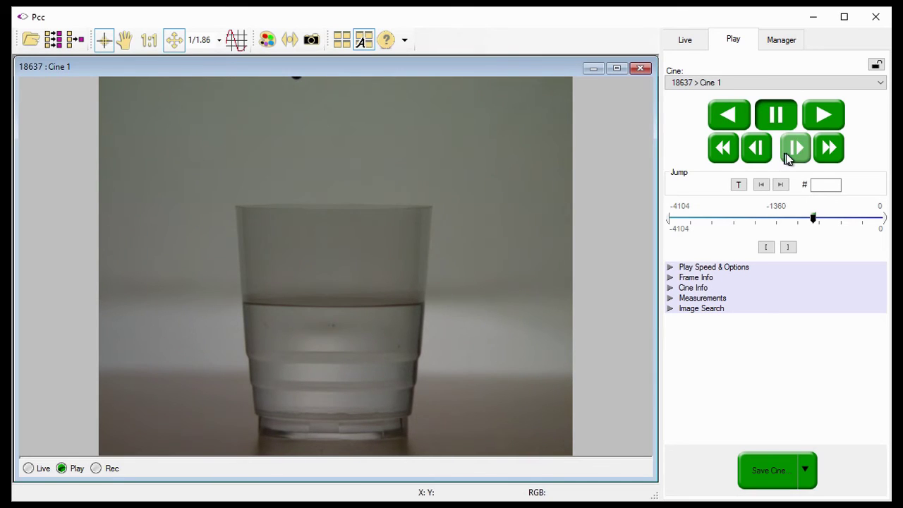
click(788, 155)
click(771, 250)
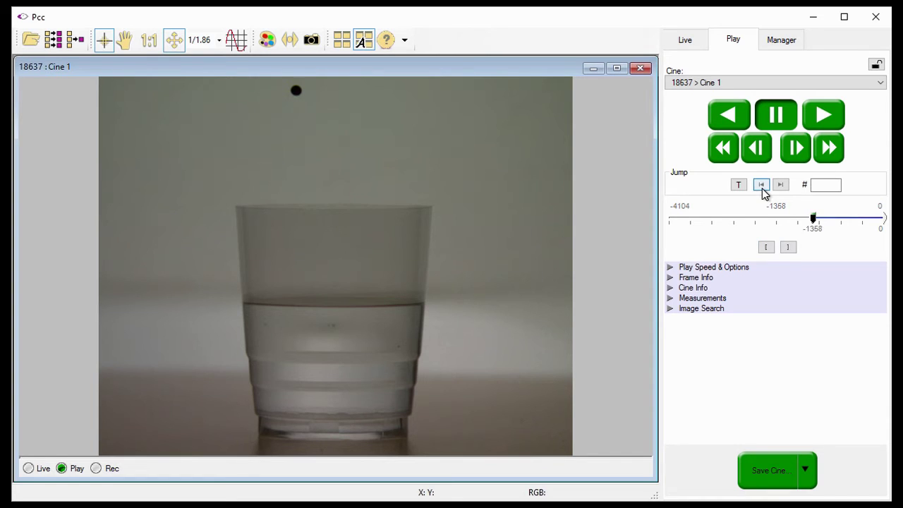
Advance to where the dye enters the water and set Mark Out at frame -680.
drag(814, 215, 848, 218)
click(795, 147)
click(795, 148)
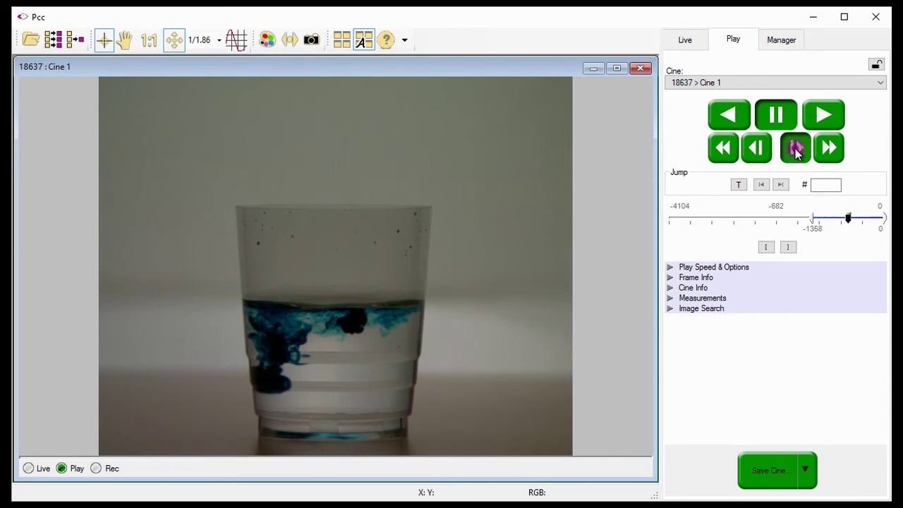
click(795, 148)
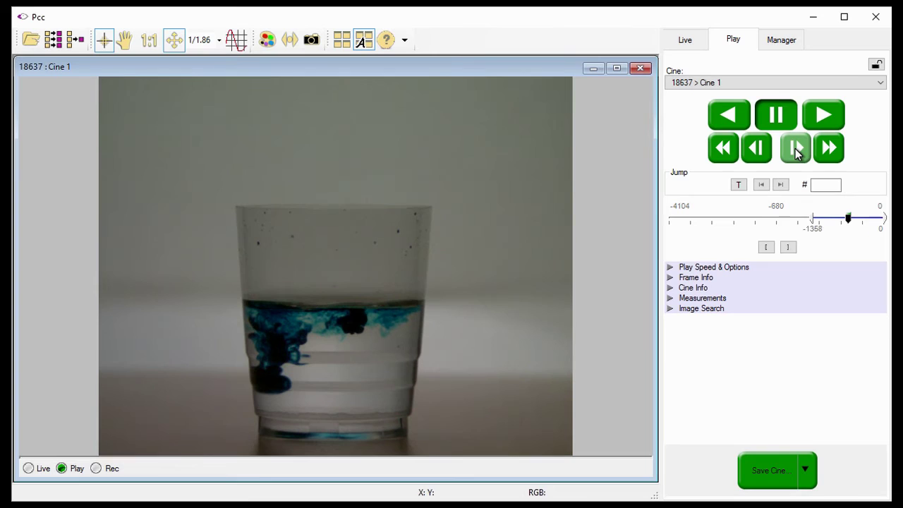
click(790, 247)
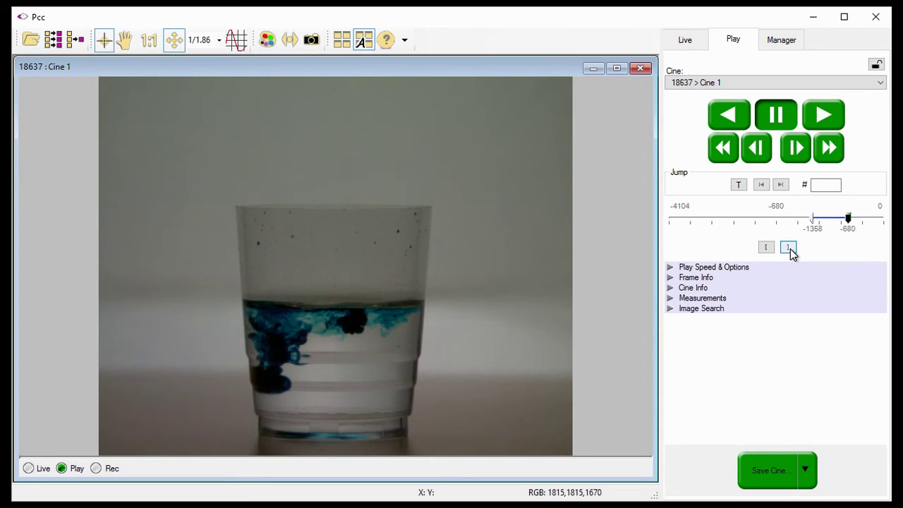
Enable Limit to Range and play Cine 1 from frame -1358 through -680.
click(670, 267)
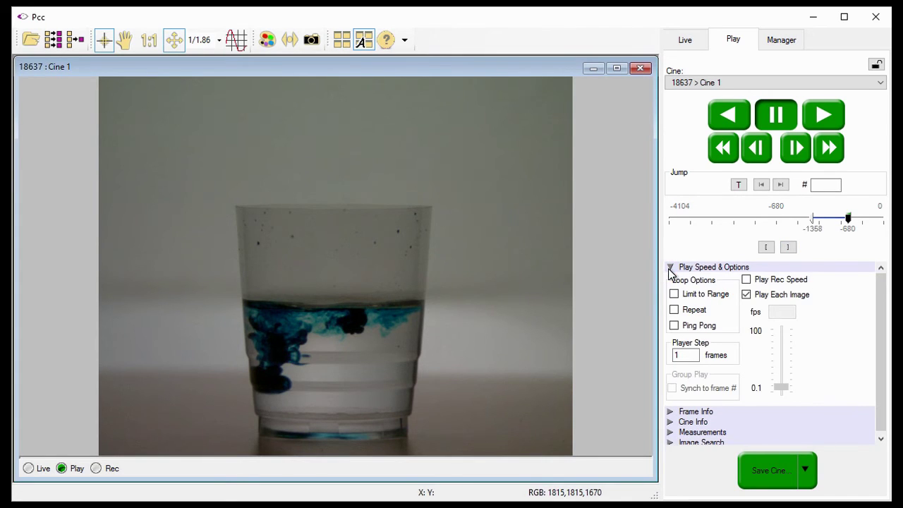
click(674, 294)
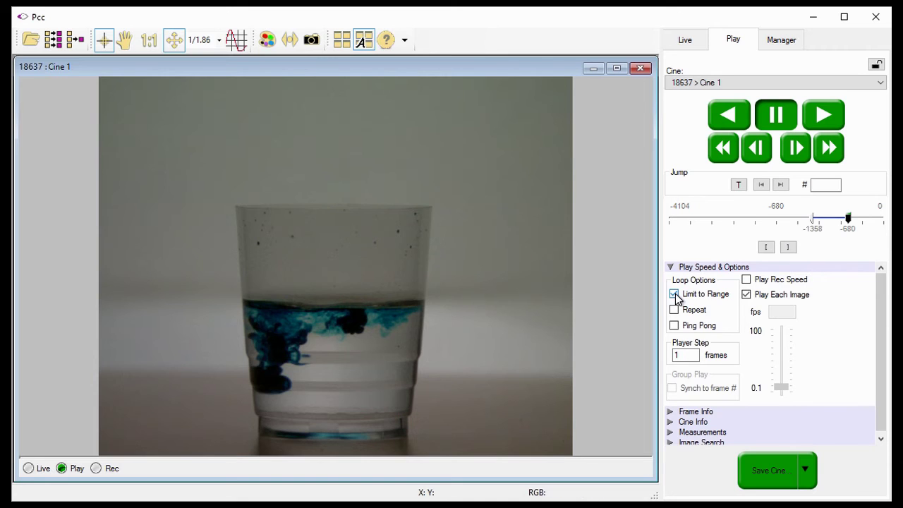
click(761, 185)
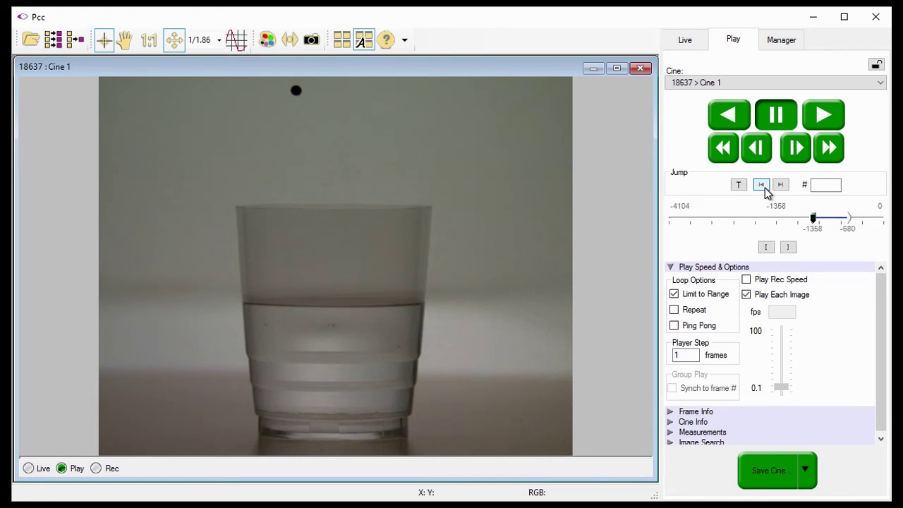
click(821, 124)
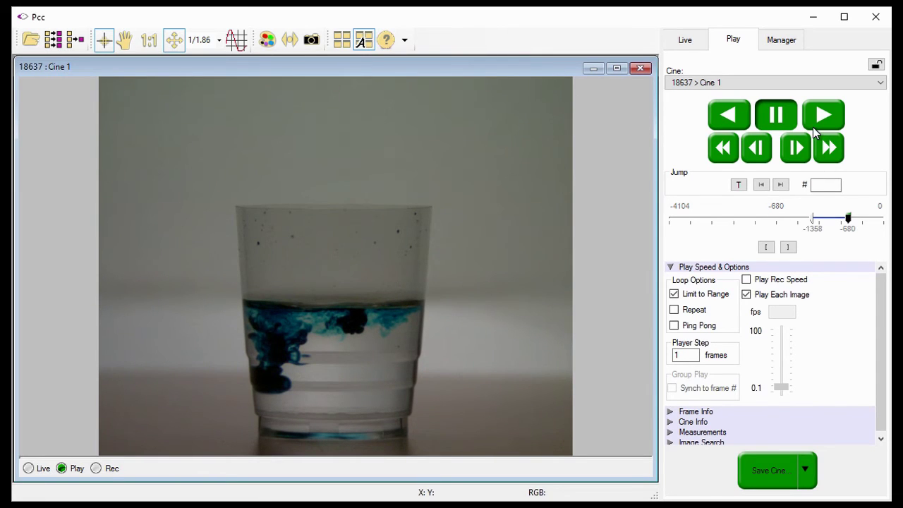
Save the Mark In/Mark Out range as Cine Raw 'Miro C110 Quick Start Video' in Tutorial Cines.
click(772, 466)
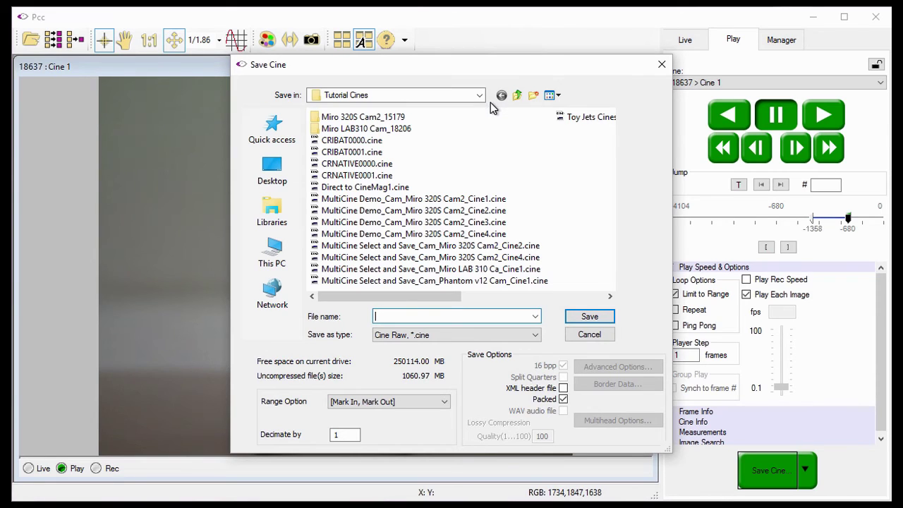
click(377, 316)
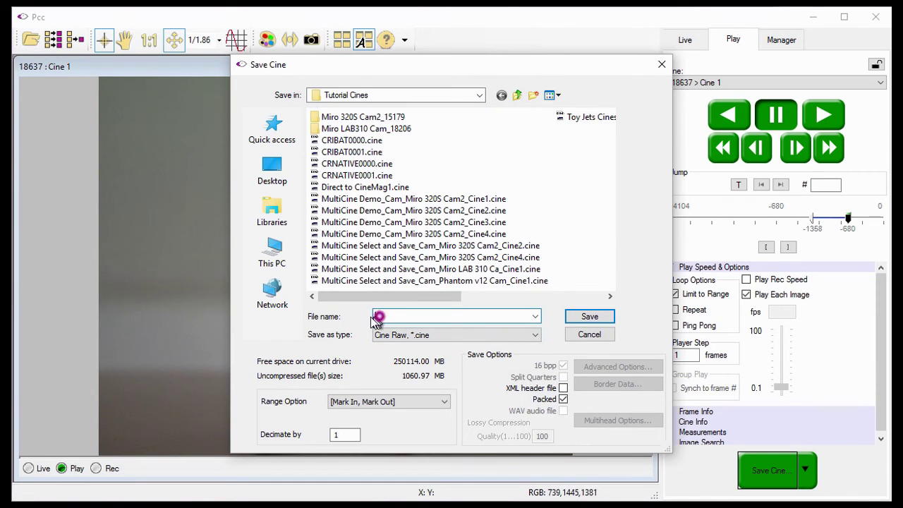
text(Miro )
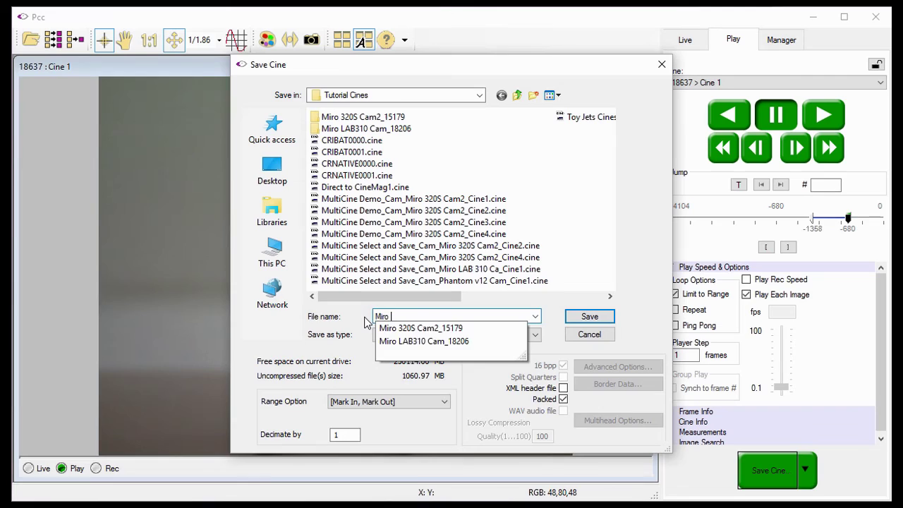
text(C110 Quick Start Video)
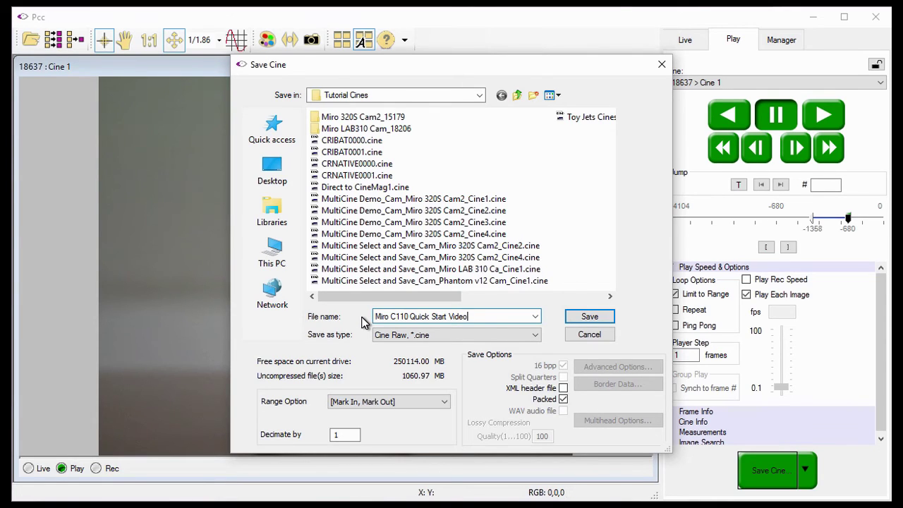
click(534, 336)
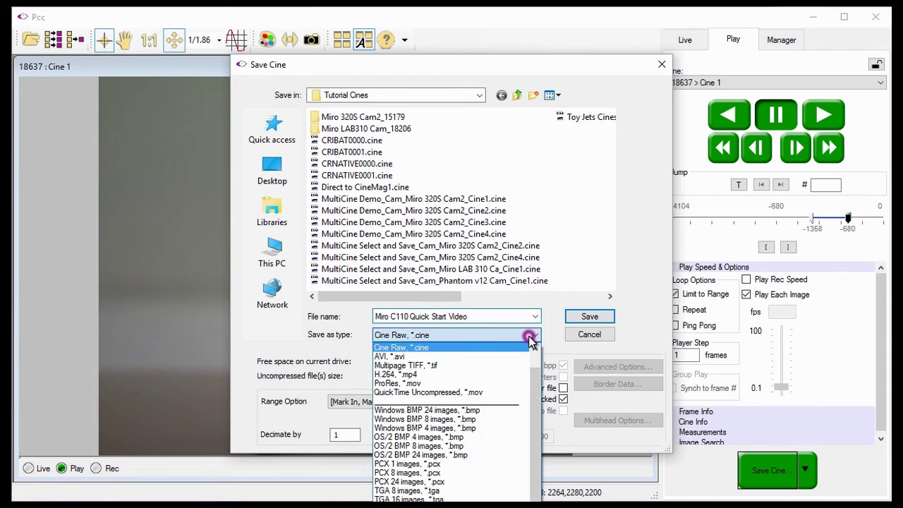
click(536, 350)
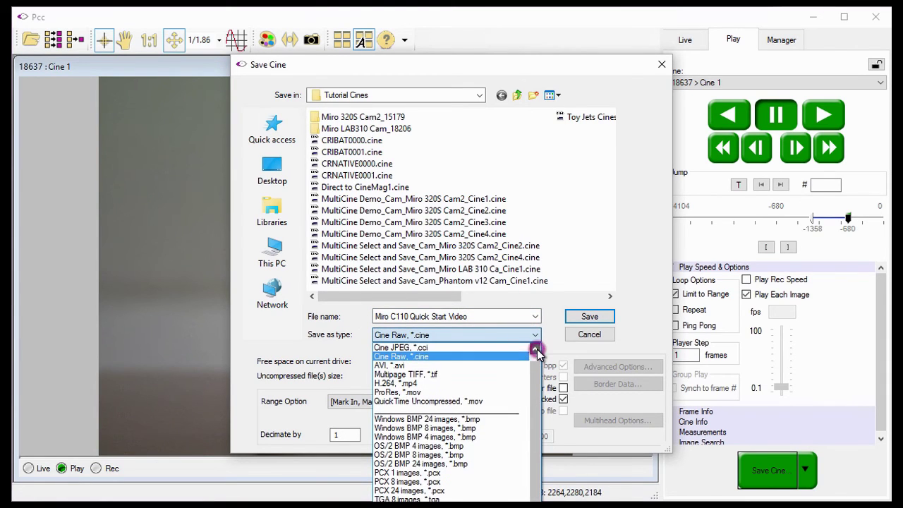
click(536, 349)
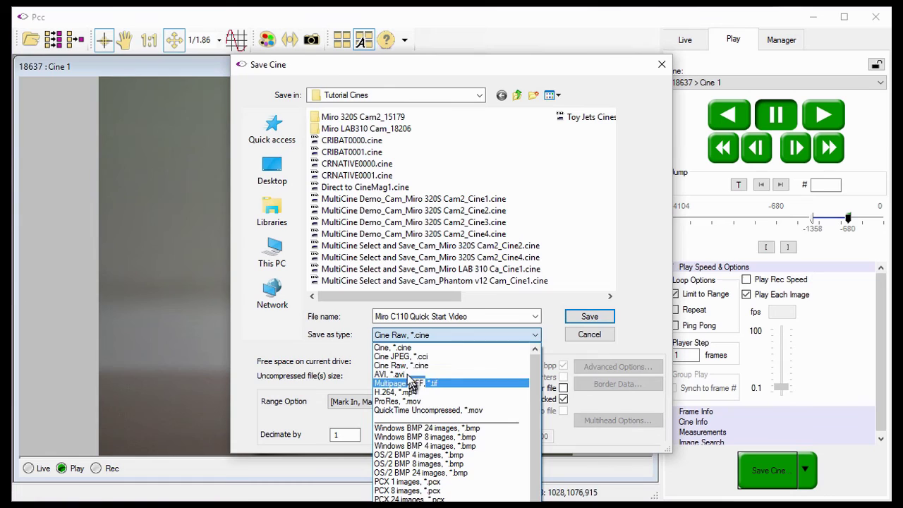
click(405, 366)
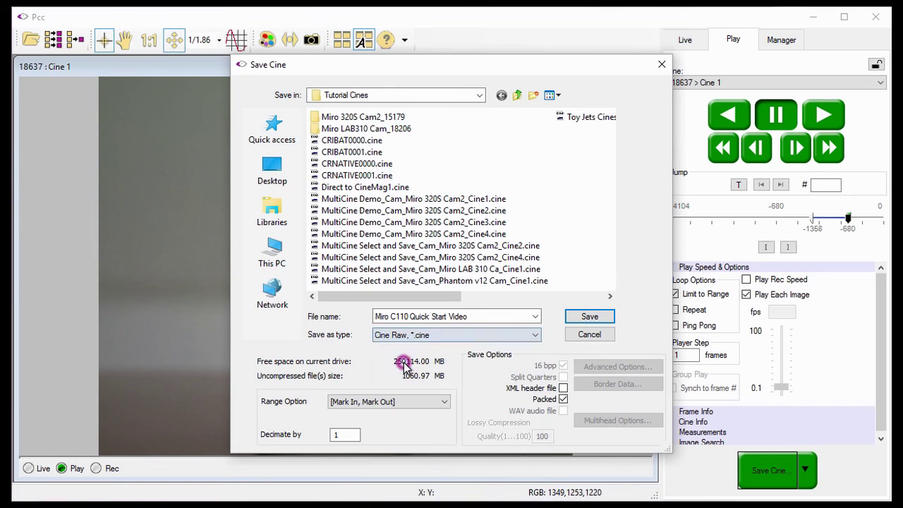
click(577, 319)
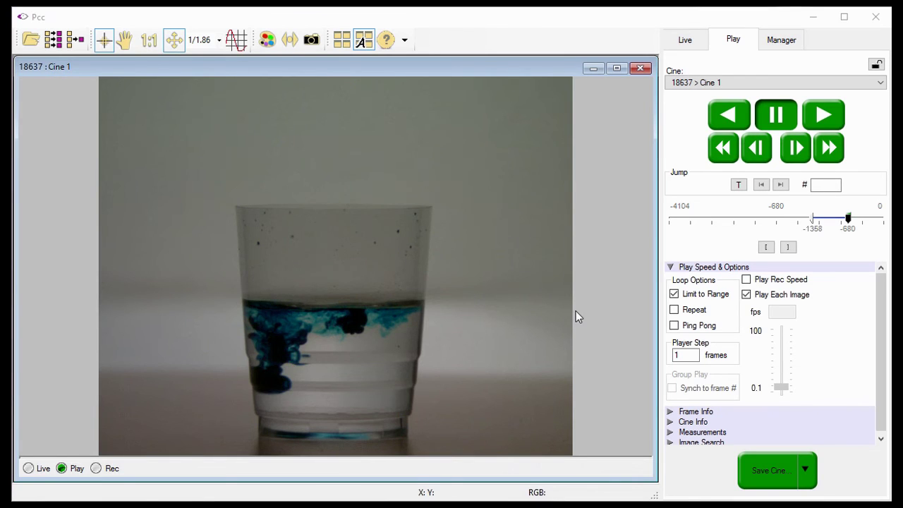
Collapse the playback options, reopen Miro C110 Quick Start Video.cine and play it back.
click(669, 268)
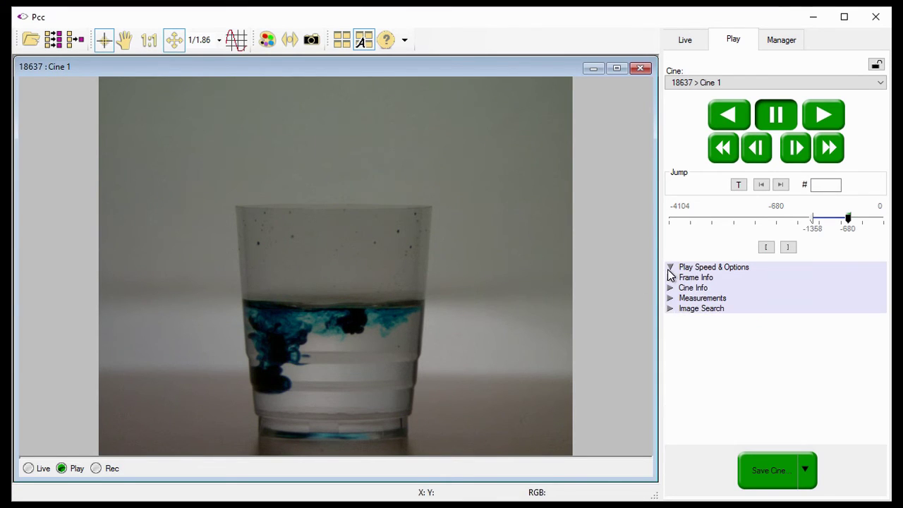
click(30, 39)
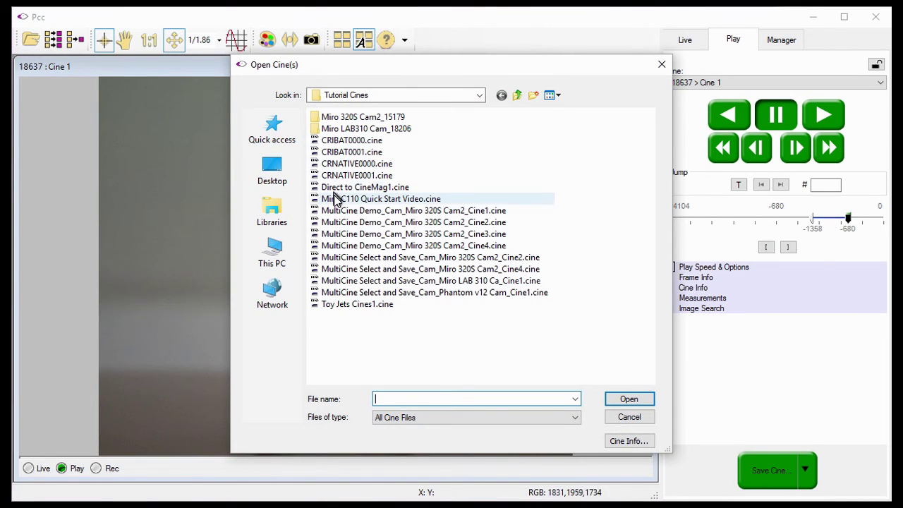
click(337, 199)
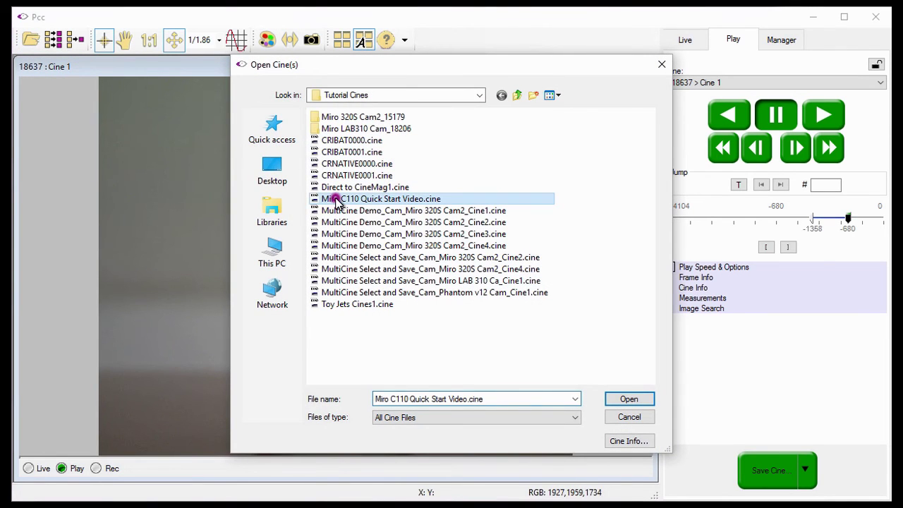
click(629, 399)
click(831, 117)
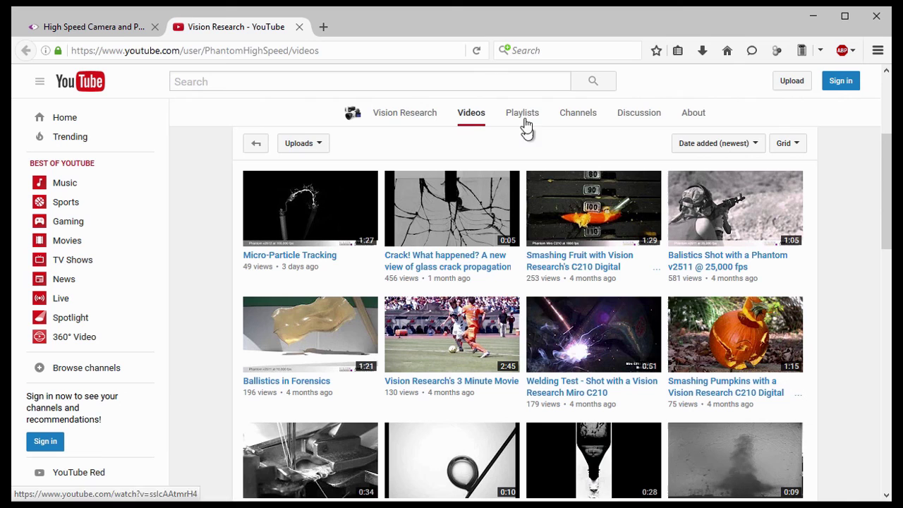
click(523, 118)
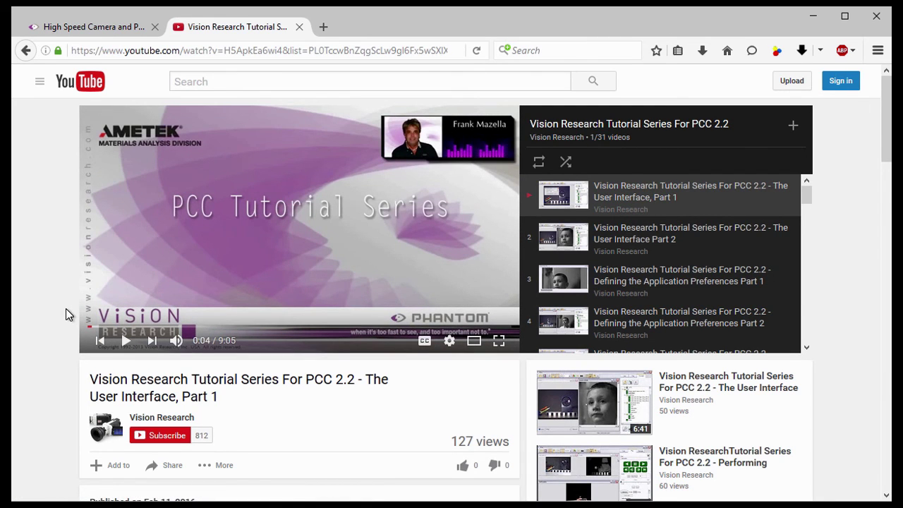
click(299, 27)
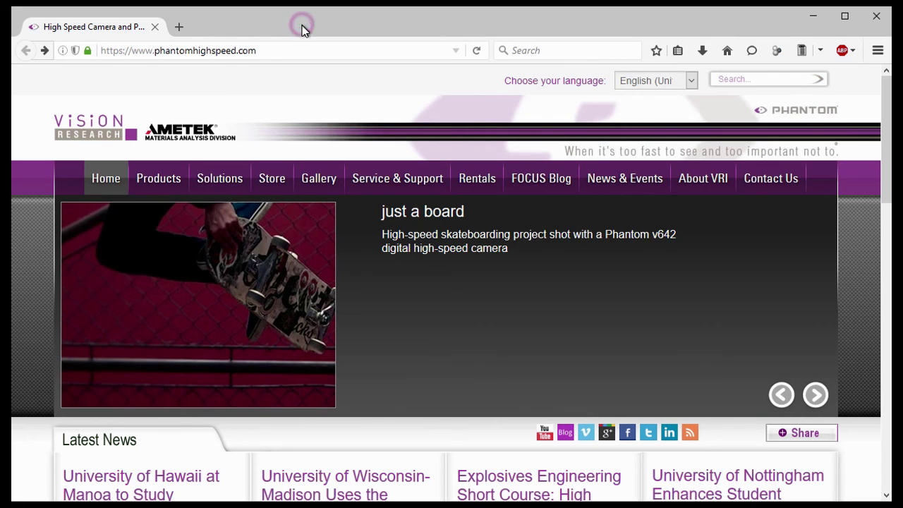
Go to the Service & Support Training page about the Phantom v-Series certification program.
click(175, 66)
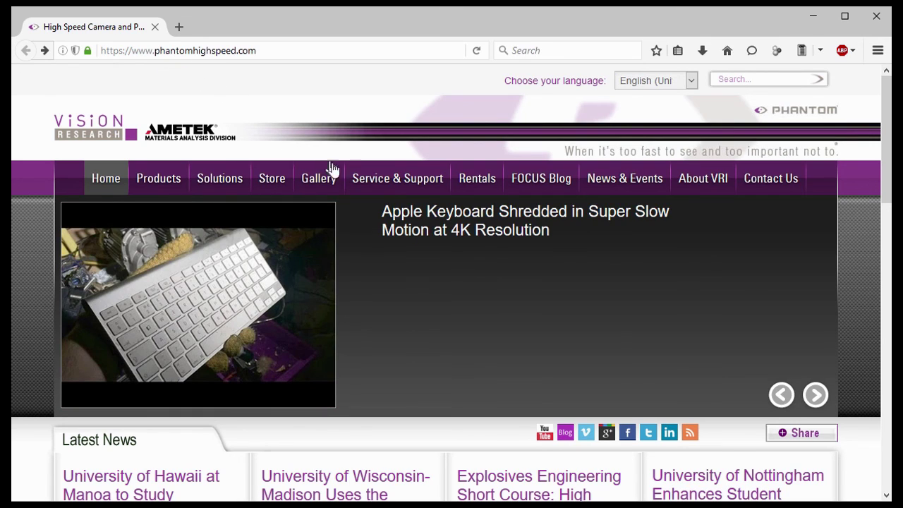
mouse_move(362, 177)
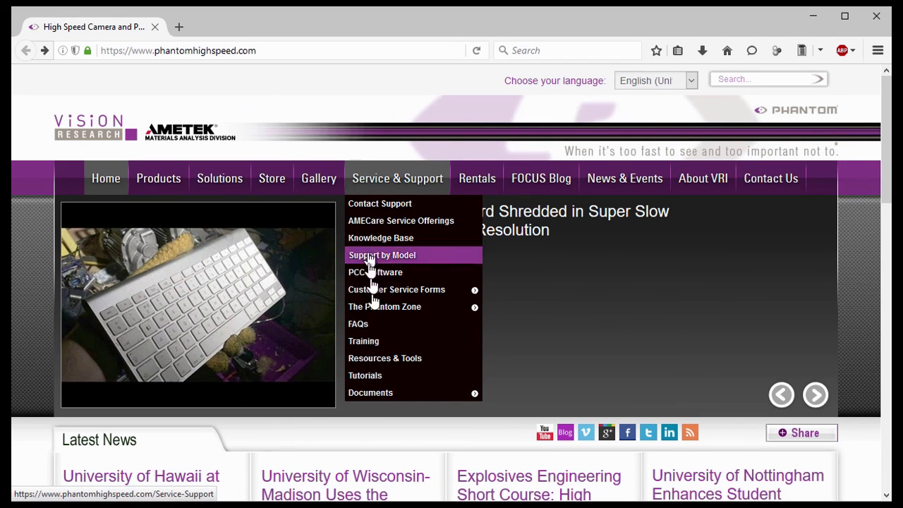
click(373, 344)
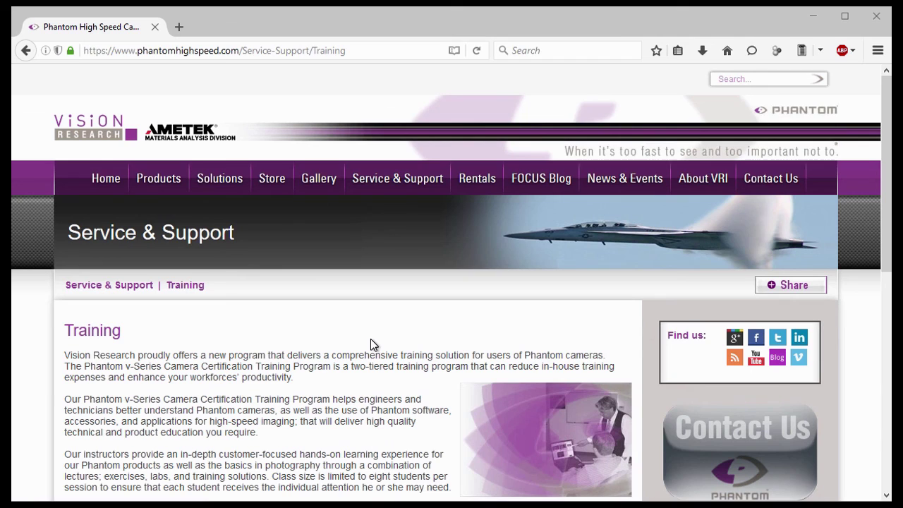
mouse_move(759, 192)
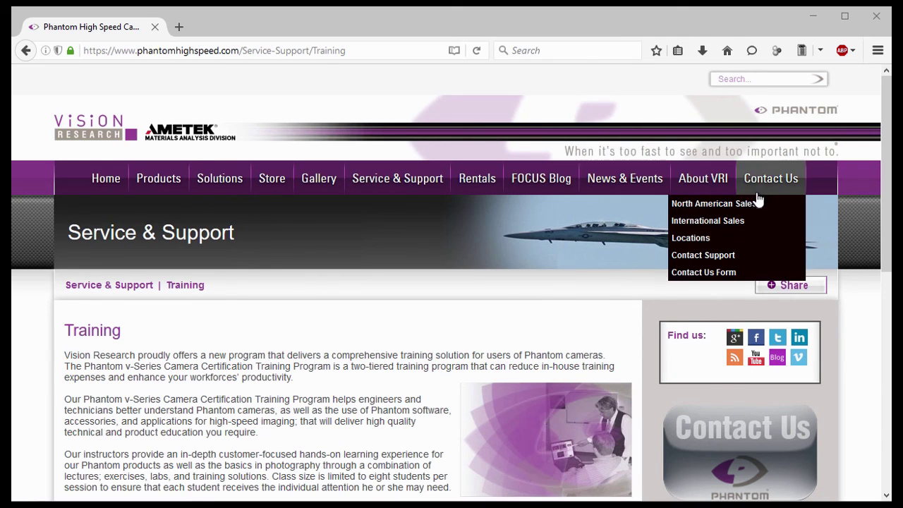